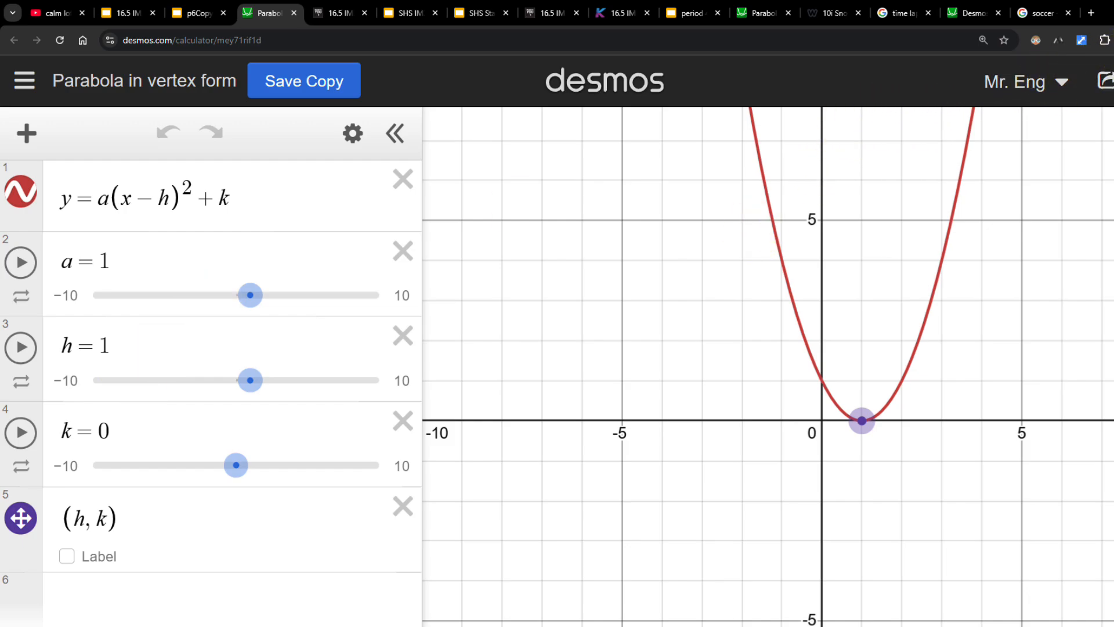
# - Shrink the browser window to expose the desktop and add the image file "unnamed (1)" to the parabola graph's expression list
pyautogui.click(1113, 11)
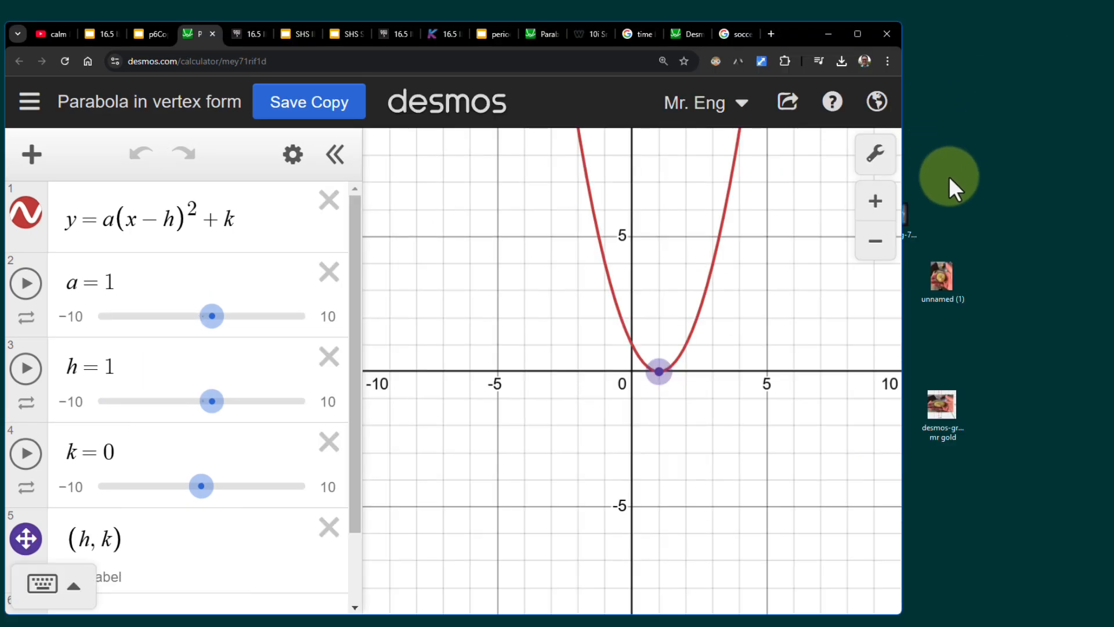
pyautogui.moveTo(946, 274); pyautogui.dragTo(618, 289)
pyautogui.moveTo(147, 308); pyautogui.dragTo(169, 423)
pyautogui.moveTo(145, 385); pyautogui.dragTo(133, 324)
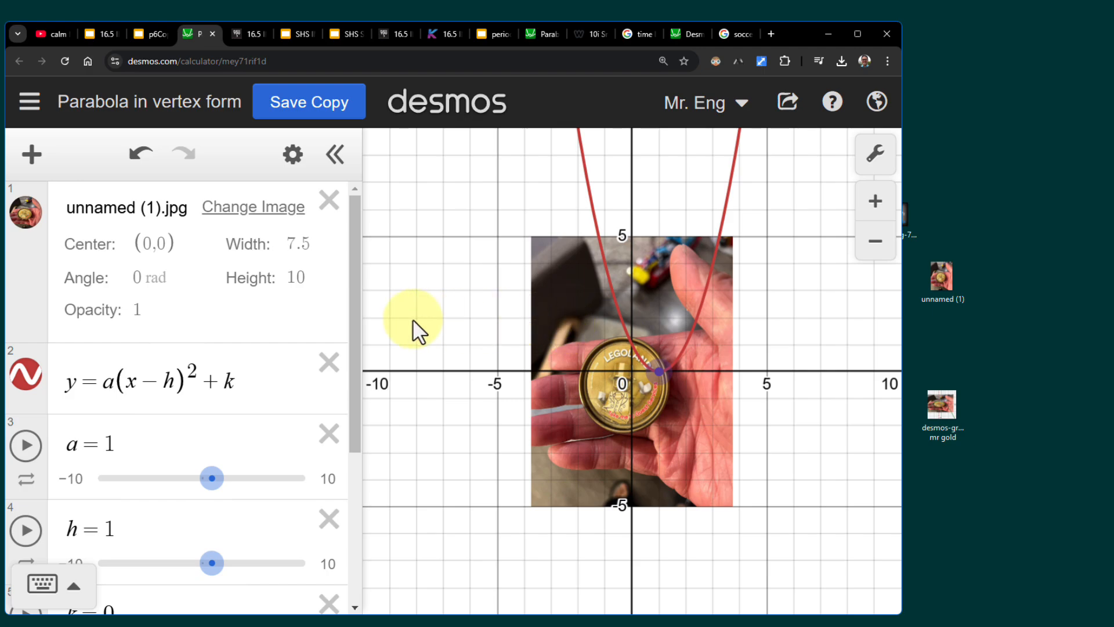
pyautogui.click(34, 158)
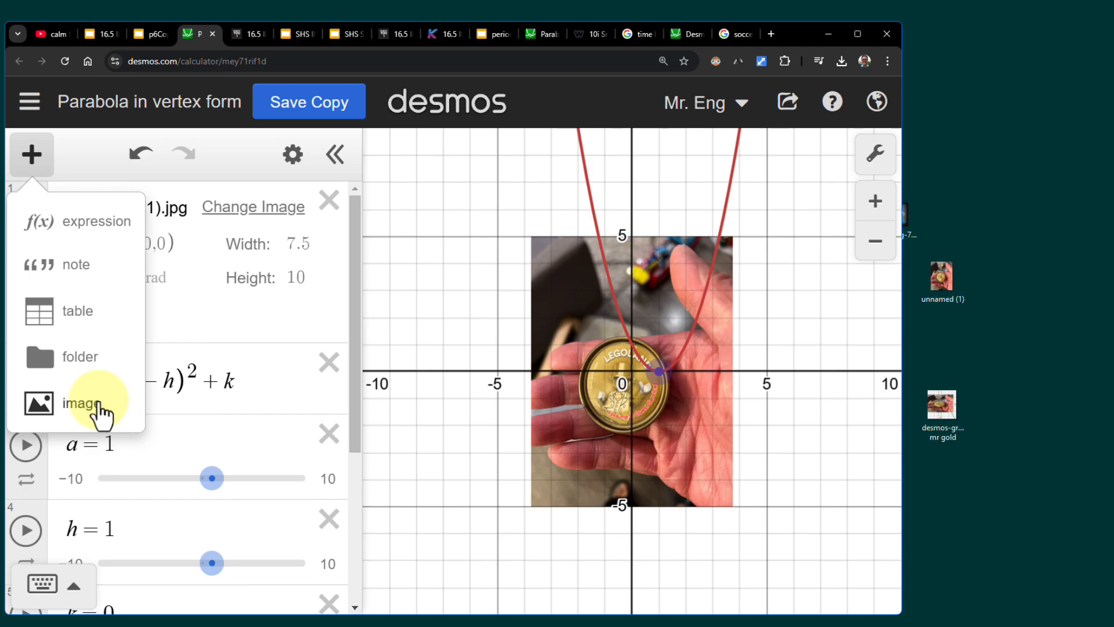
pyautogui.click(91, 403)
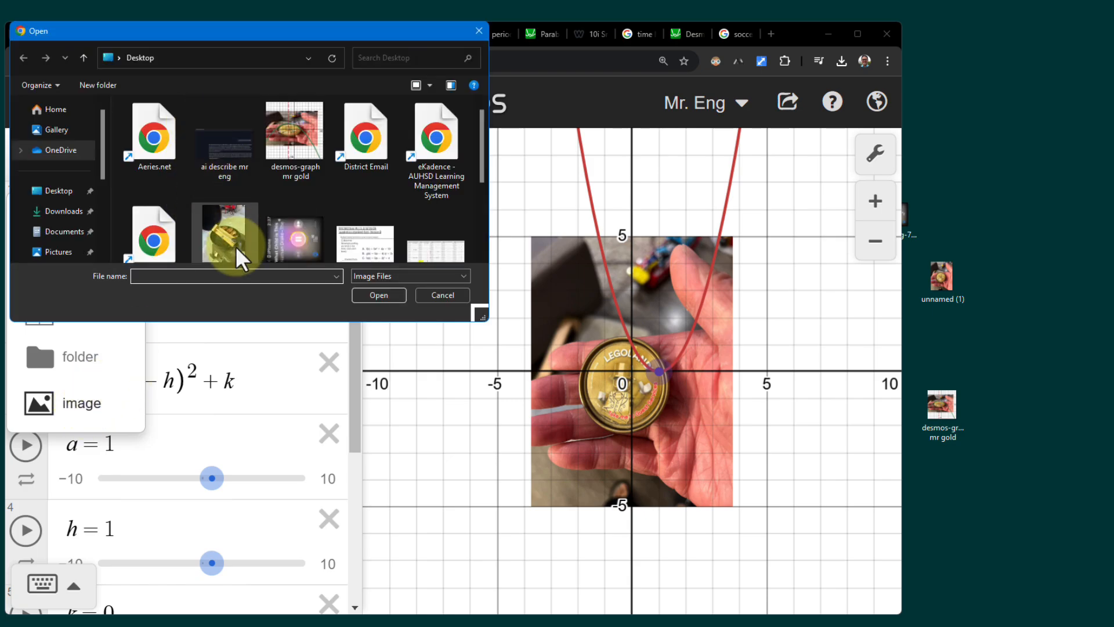
pyautogui.click(430, 295)
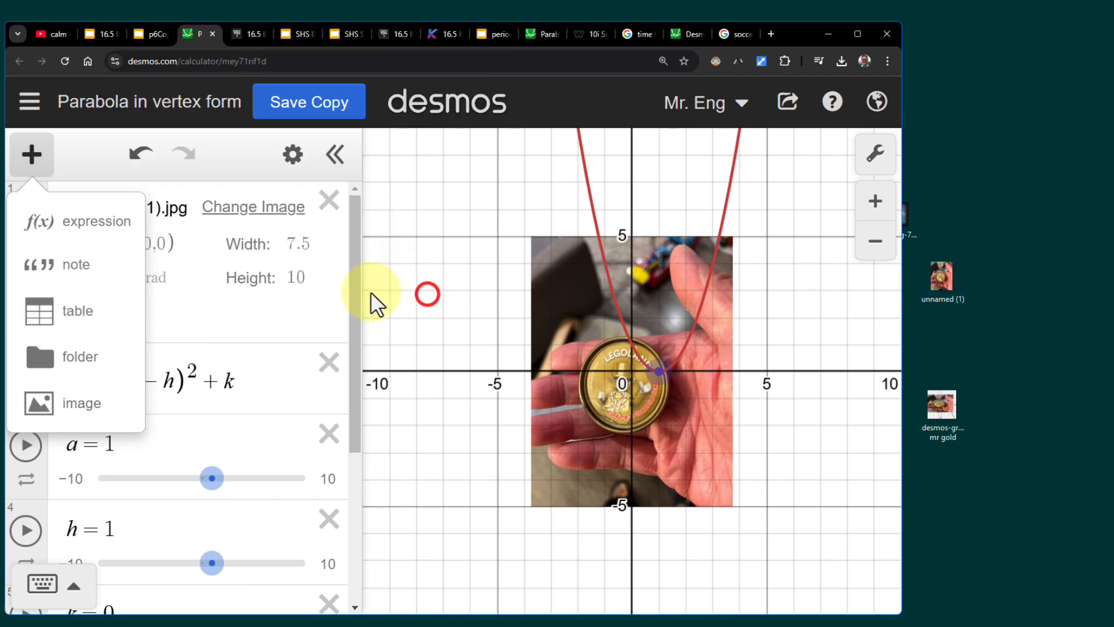
pyautogui.click(39, 162)
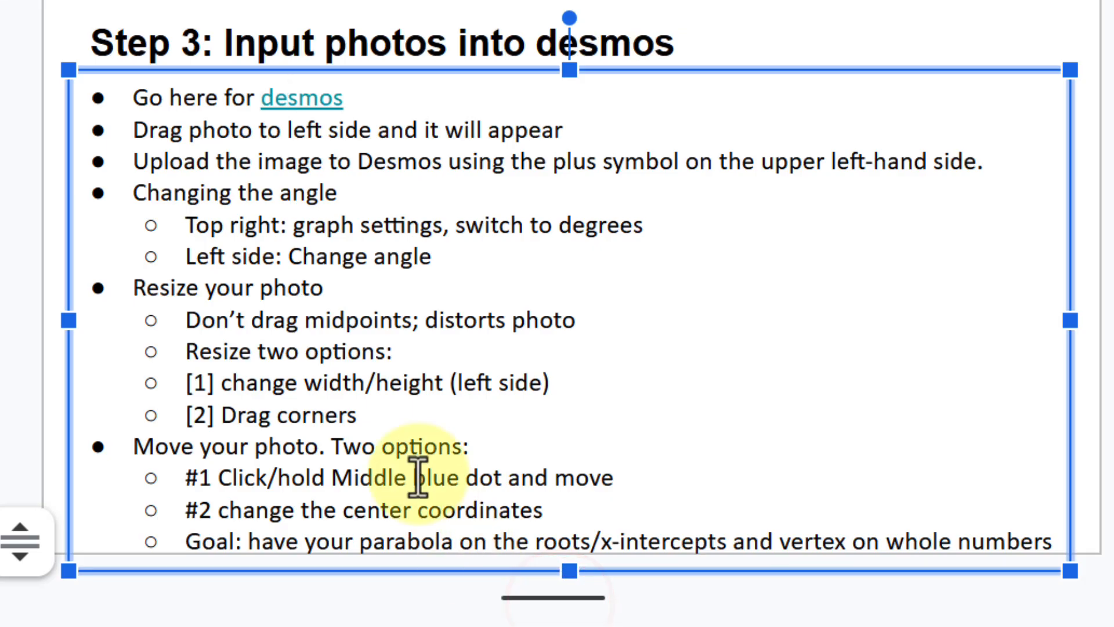
# - On the Step 3 slide in Google Slides, highlight the instructions for adding the photo and changing its angle
pyautogui.moveTo(133, 128); pyautogui.dragTo(981, 164)
pyautogui.click(207, 216)
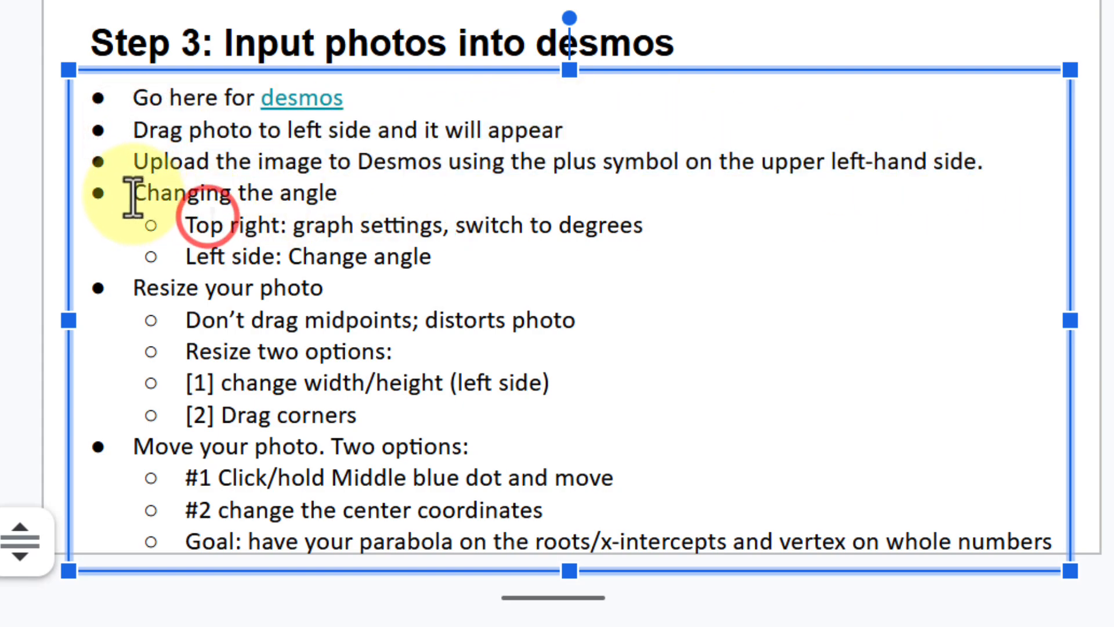
pyautogui.moveTo(131, 193); pyautogui.dragTo(464, 257)
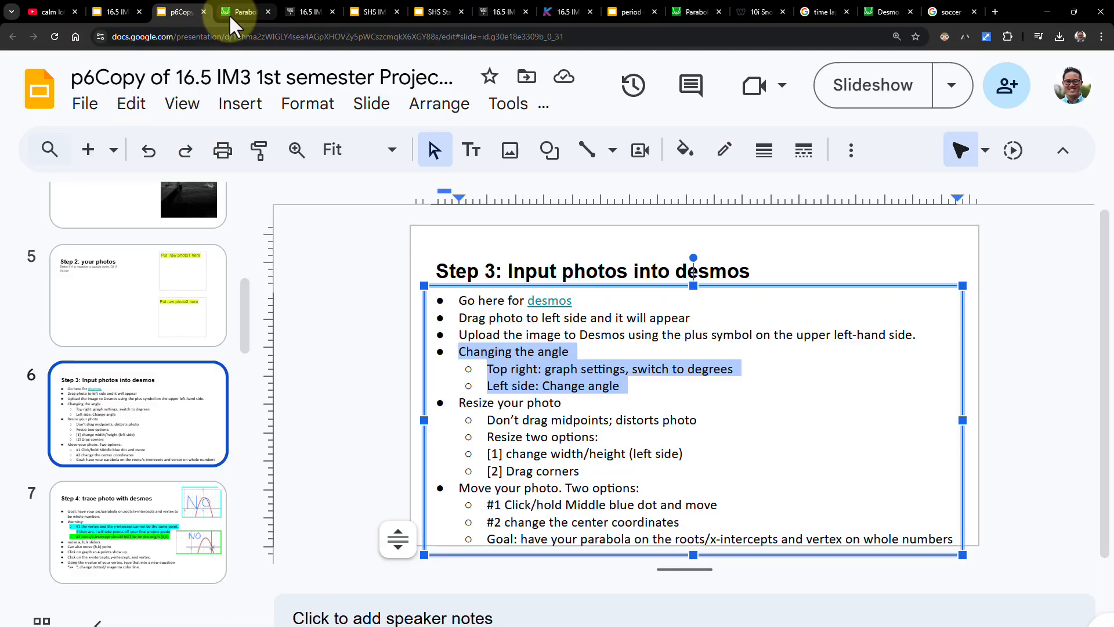
# - Switch to the Desmos graph, enlarge the display text and change the angle unit to degrees in the graph settings
pyautogui.click(232, 13)
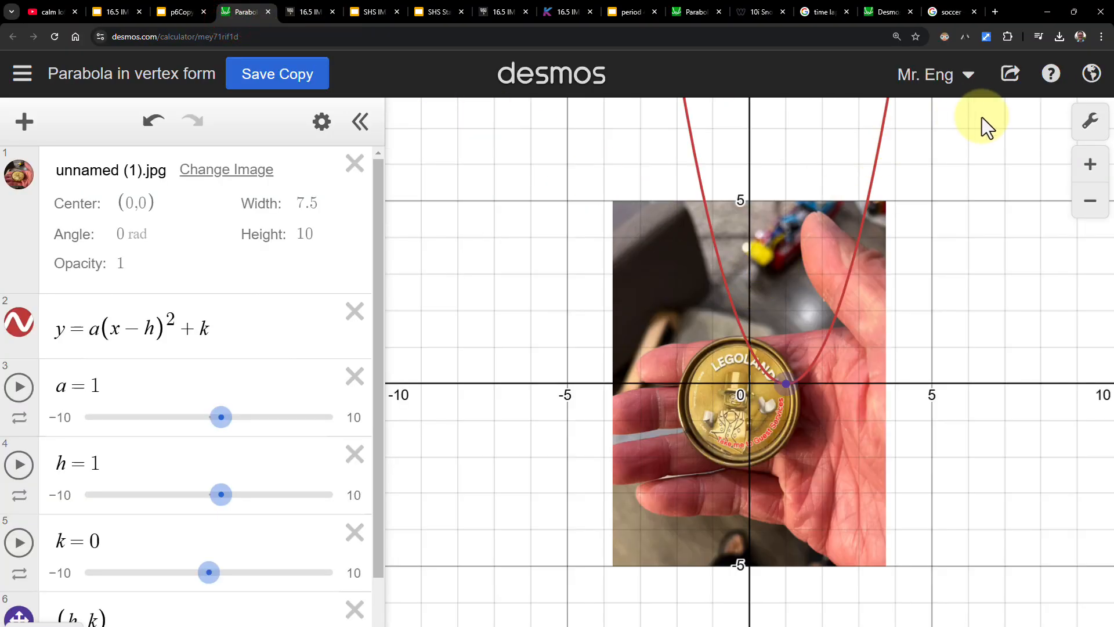
pyautogui.click(1086, 137)
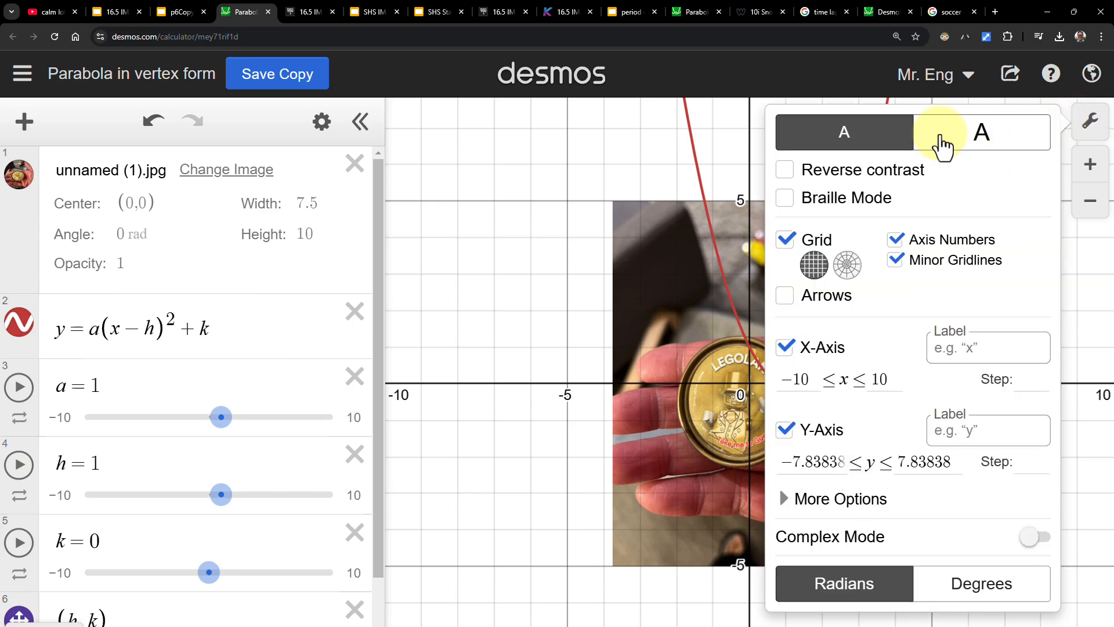
pyautogui.click(965, 131)
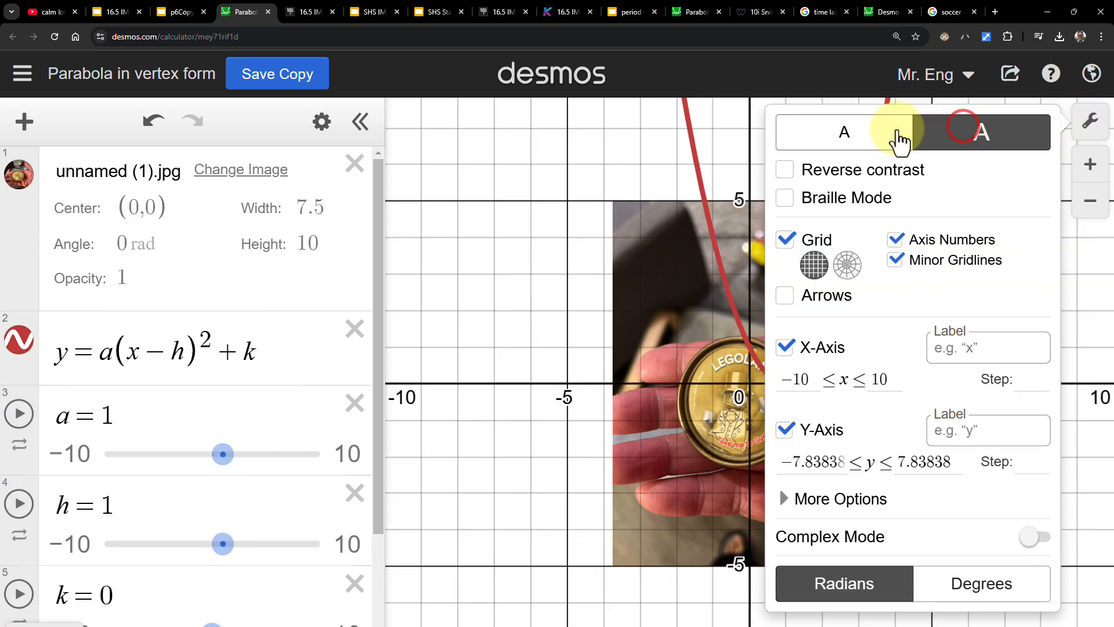
pyautogui.click(876, 131)
pyautogui.click(952, 130)
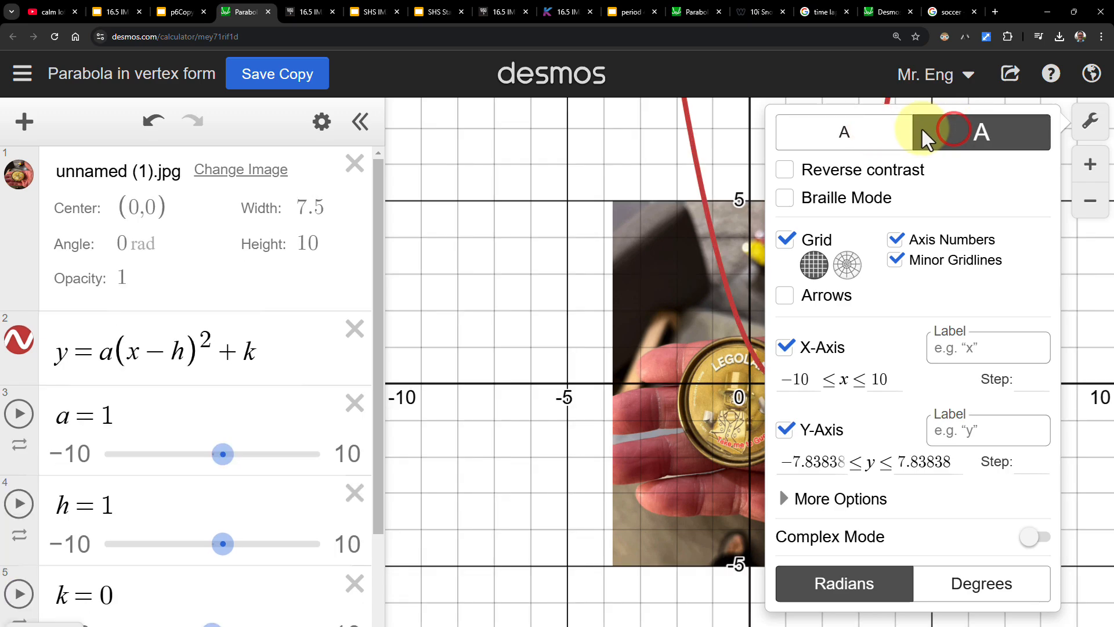
pyautogui.click(885, 129)
pyautogui.click(962, 135)
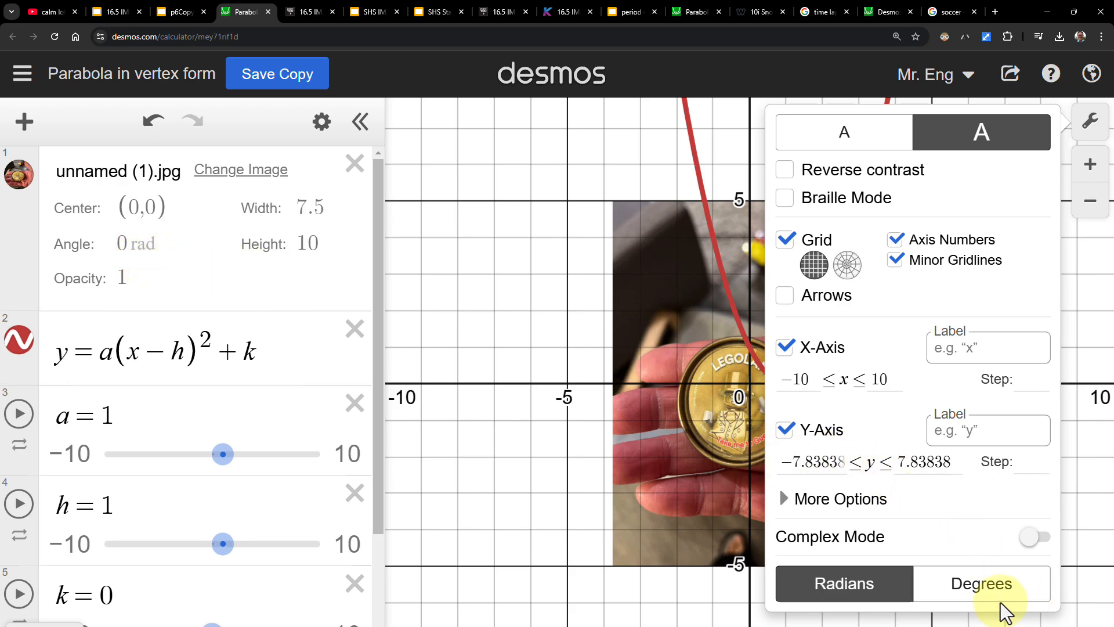
pyautogui.click(987, 583)
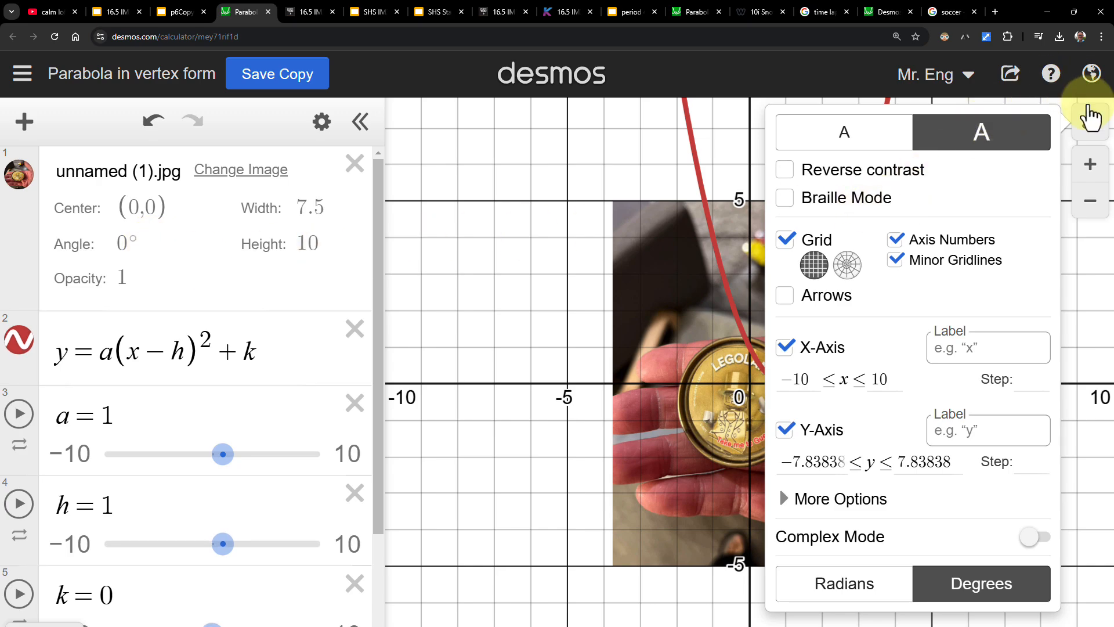
pyautogui.click(1078, 129)
# - Try rotating the imported photo to 10° and up to 1111110°, and remove the added digits from its angle
pyautogui.click(118, 245)
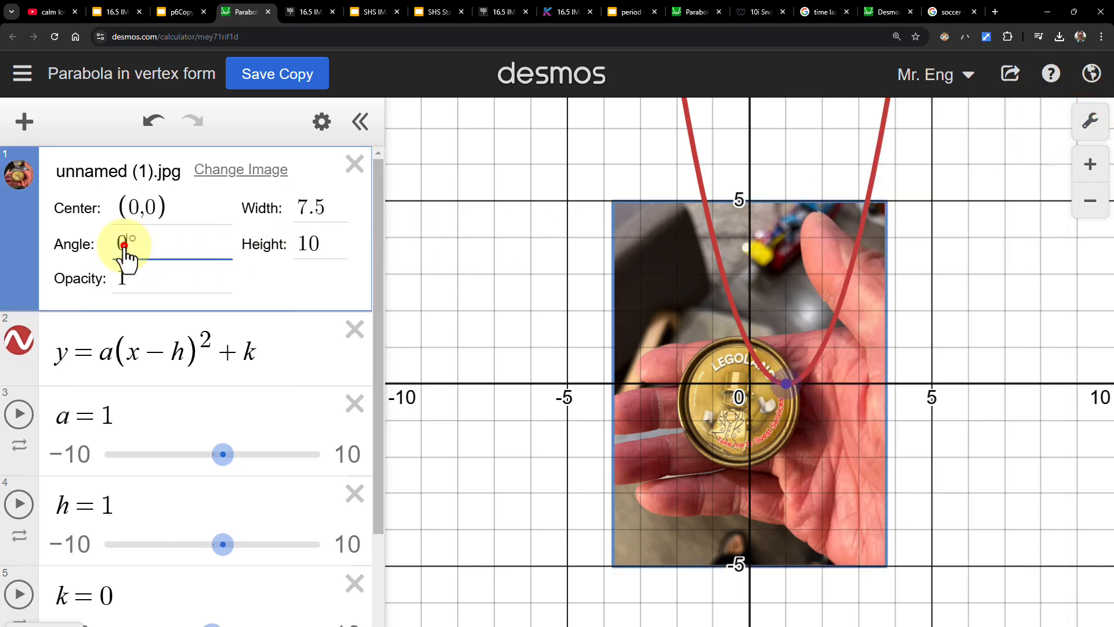
pyautogui.write('11')
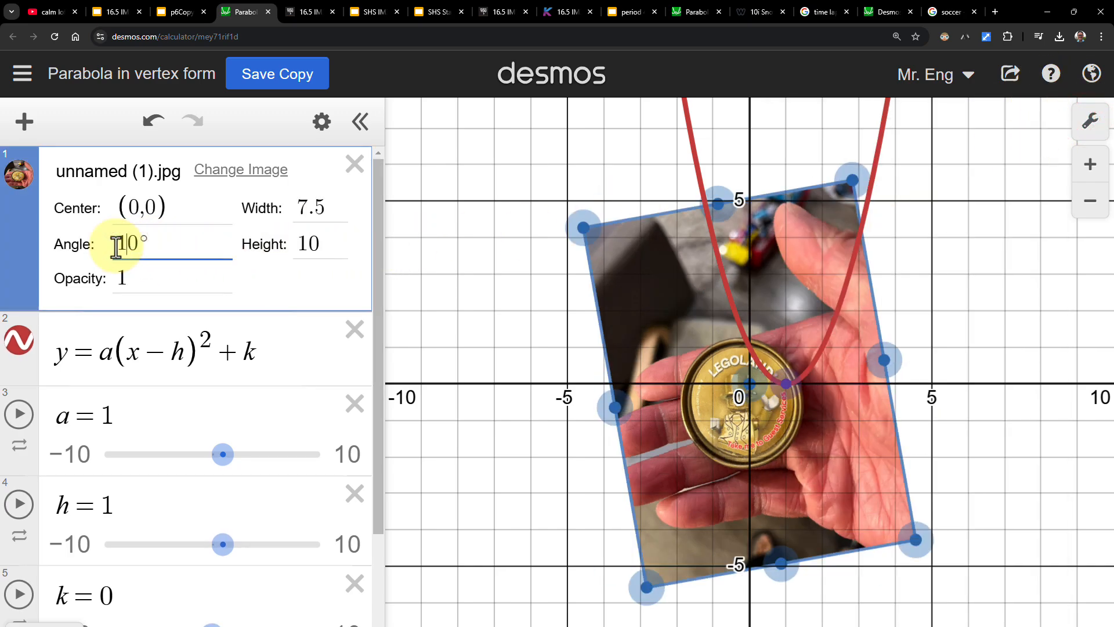
pyautogui.write('1111111')
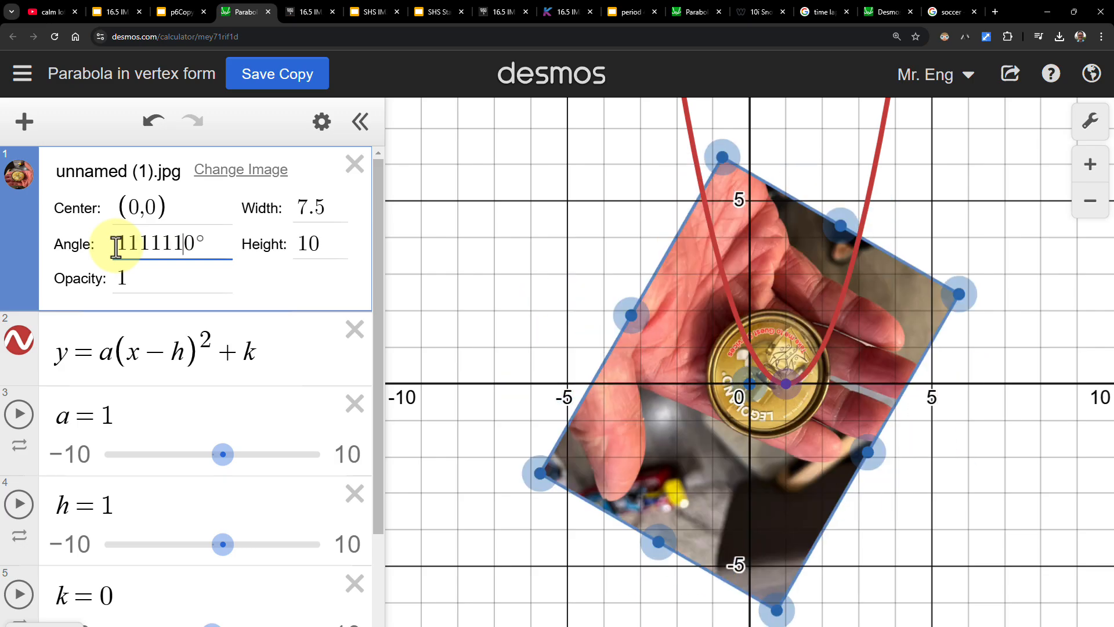
pyautogui.write('1')
pyautogui.press('BackSpace')
pyautogui.press('BackSpace')
pyautogui.press('BackSpace')
pyautogui.press('BackSpace')
pyautogui.press('BackSpace')
pyautogui.press('BackSpace')
pyautogui.press('BackSpace')
pyautogui.press('BackSpace')
pyautogui.press('BackSpace')
pyautogui.press('BackSpace')
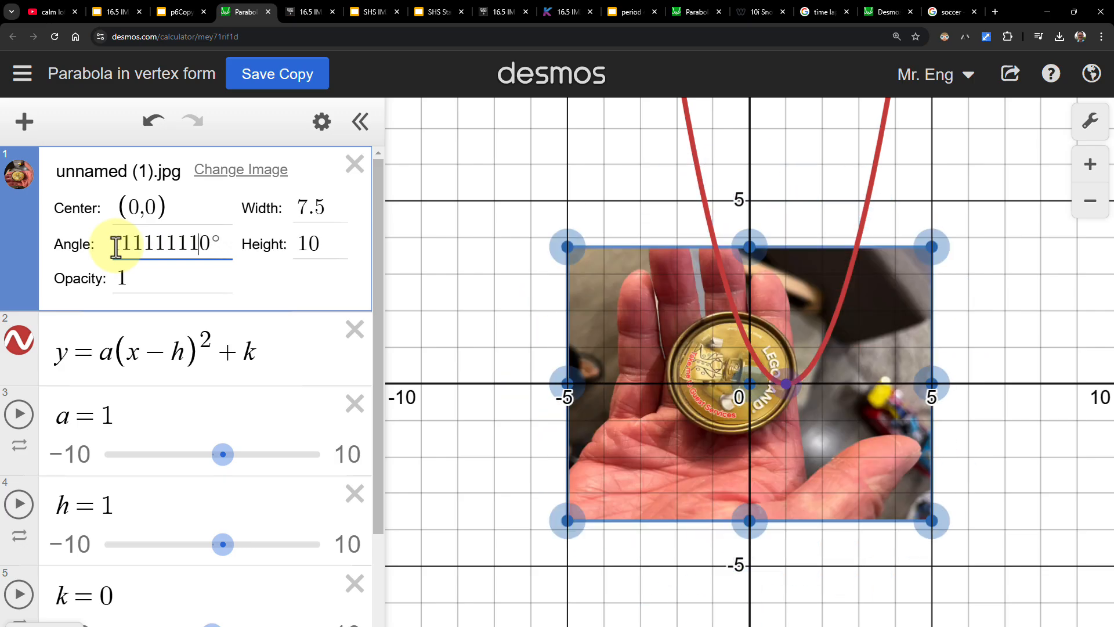
# - Try photo rotations of 10°, 20° and 30°, and return the angle to 0°
pyautogui.write('1')
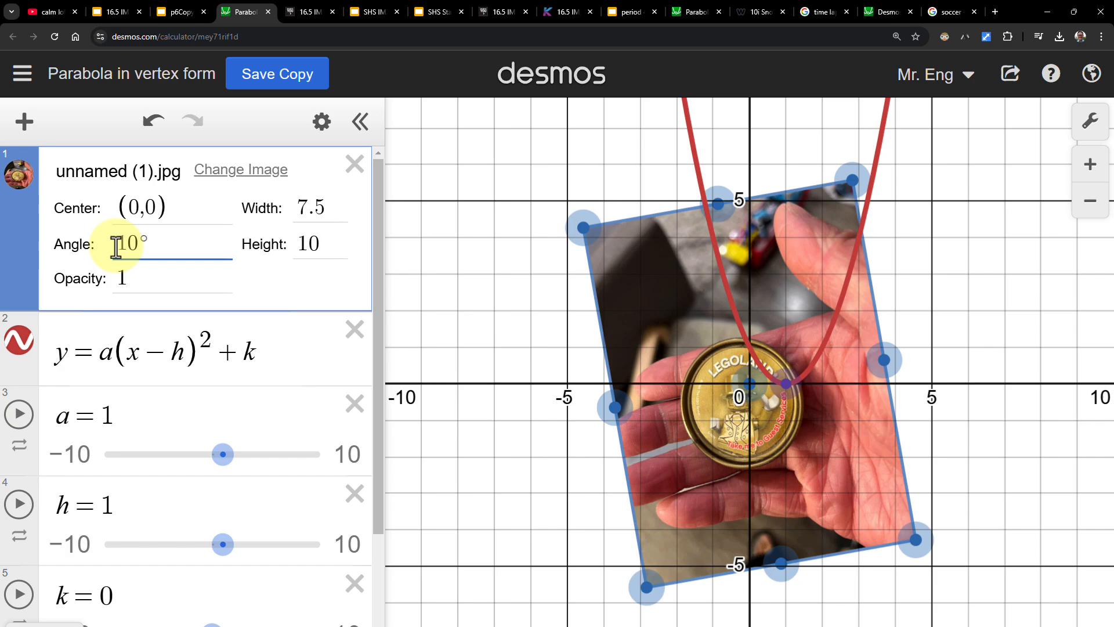
pyautogui.press('BackSpace')
pyautogui.write('2')
pyautogui.press('BackSpace')
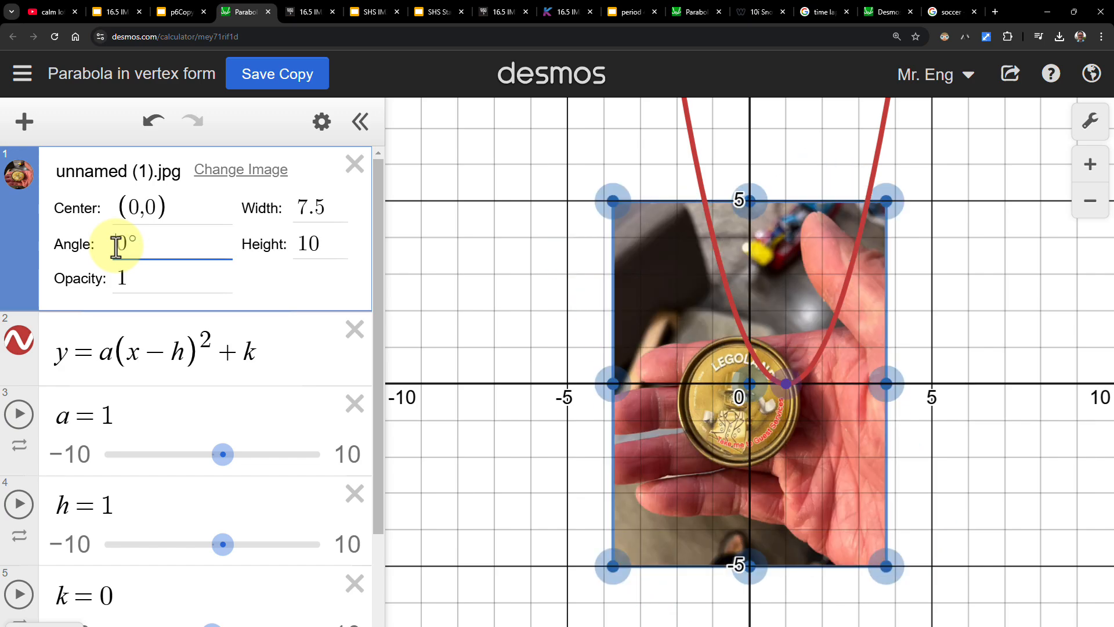
pyautogui.write('3')
pyautogui.press('BackSpace')
pyautogui.press('Delete')
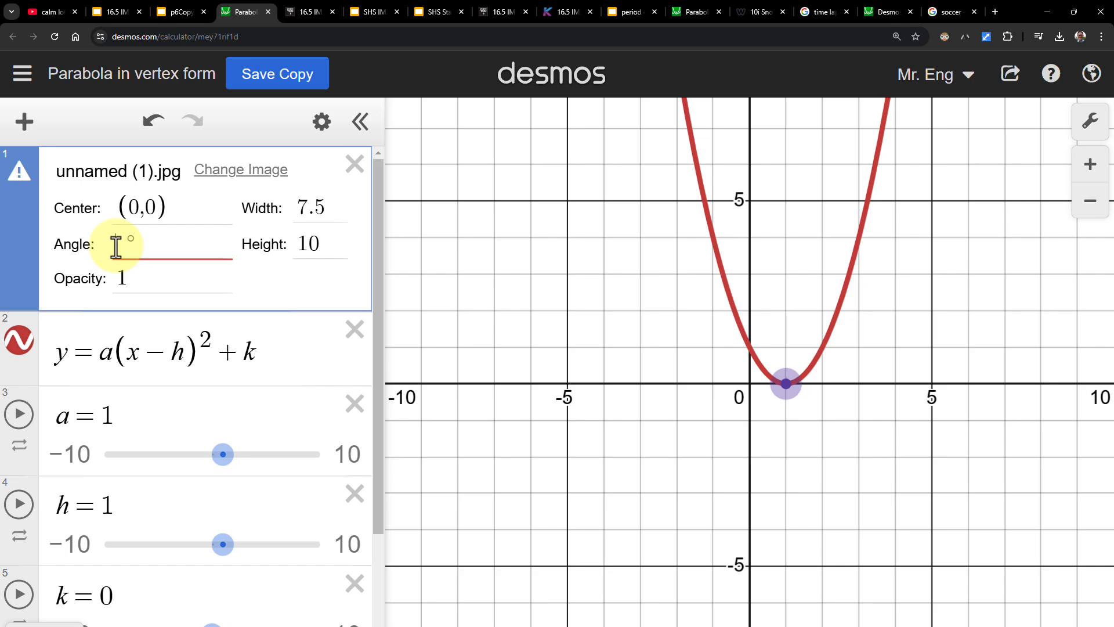
pyautogui.write('0')
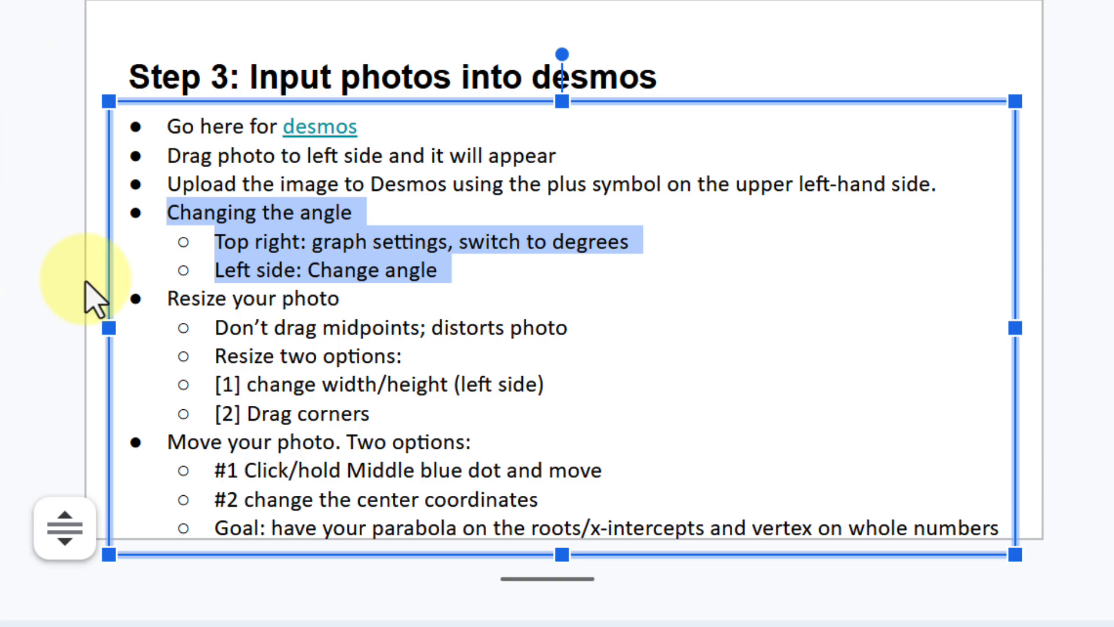
# - Switch to the Step 3 slide in Google Slides and highlight the whole "Resize your photo" section
pyautogui.click(224, 354)
pyautogui.moveTo(169, 299); pyautogui.dragTo(370, 417)
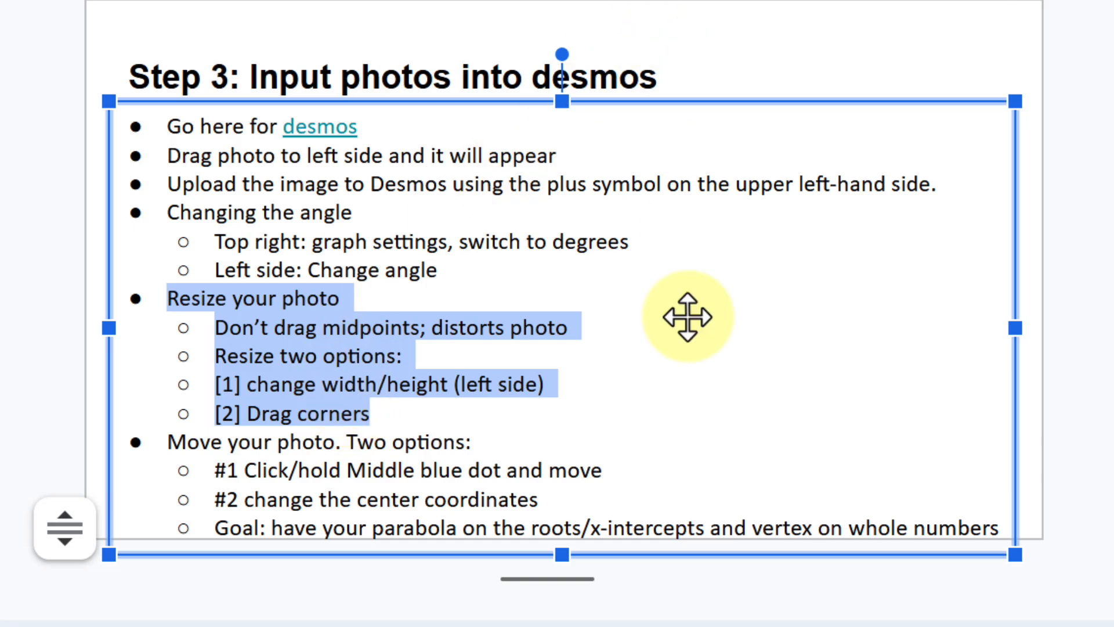
pyautogui.moveTo(562, 582); pyautogui.dragTo(572, 626)
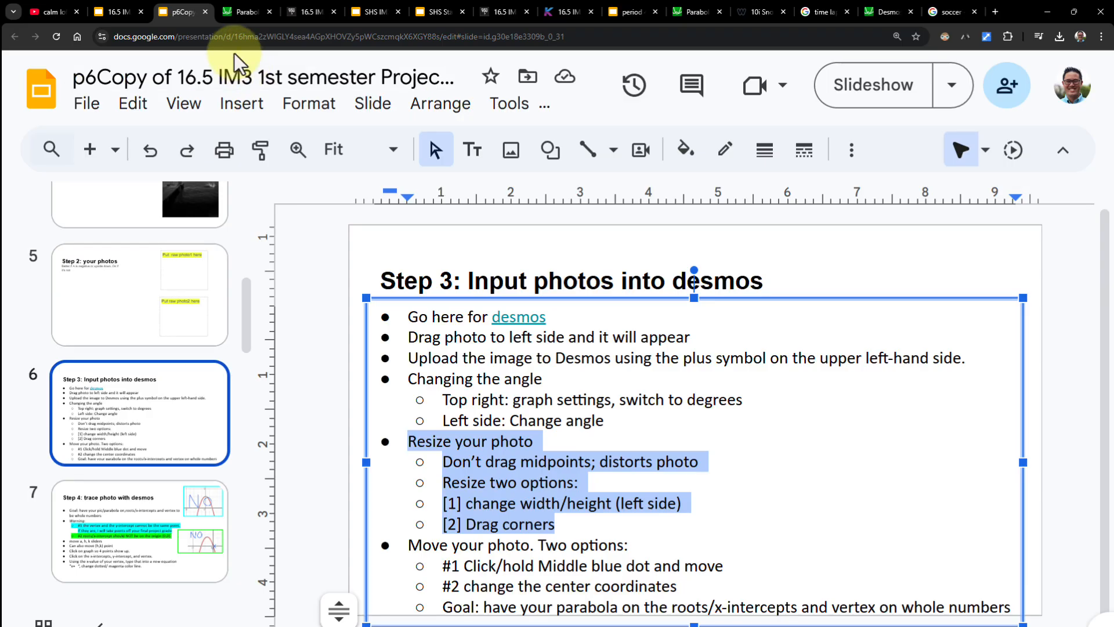
# - Switch to Desmos and stretch the photo horizontally by its side midpoint to a width of about 14.6
pyautogui.click(244, 12)
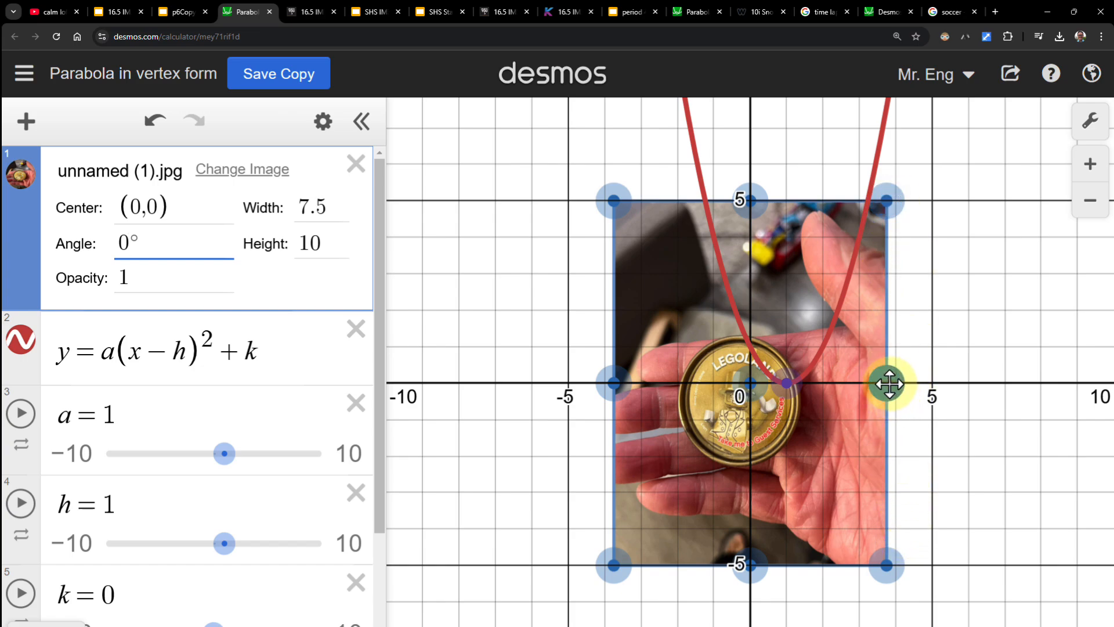
pyautogui.moveTo(888, 383); pyautogui.dragTo(1015, 383)
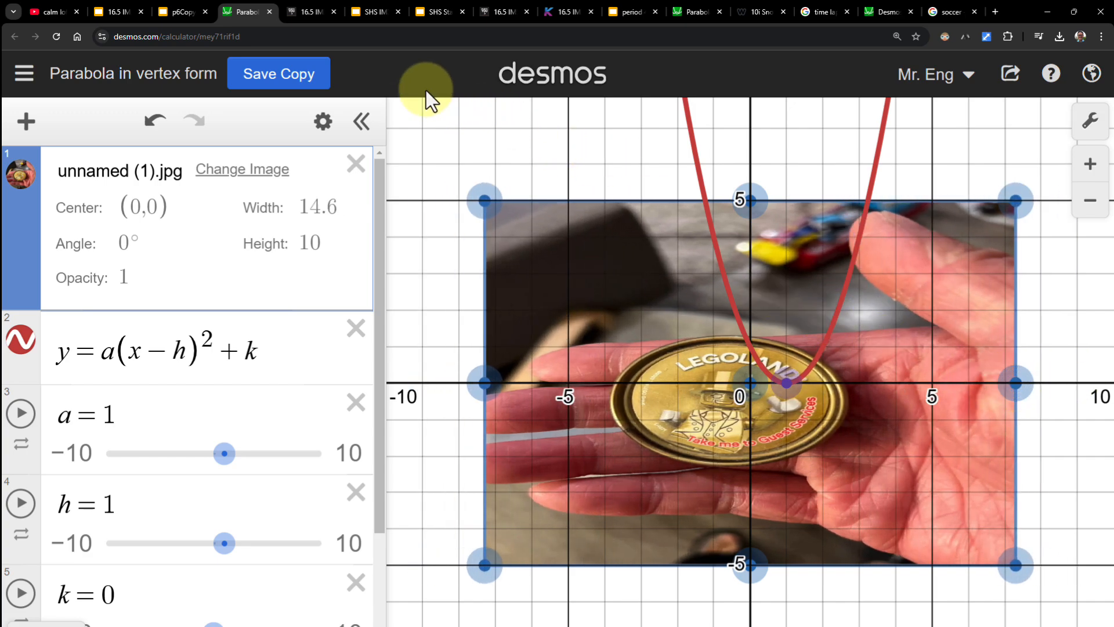
# - Switch to the Google Slides instructions and highlight the two resize options: changing width/height and dragging corners
pyautogui.click(183, 12)
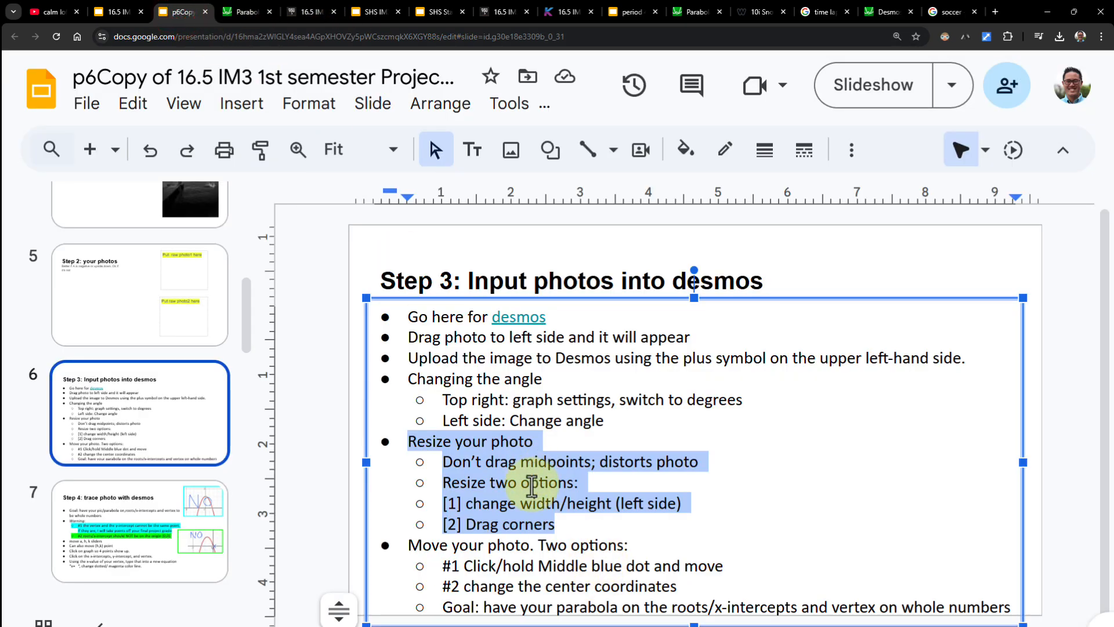
pyautogui.click(531, 483)
pyautogui.moveTo(443, 482); pyautogui.dragTo(510, 494)
pyautogui.click(476, 471)
pyautogui.click(461, 488)
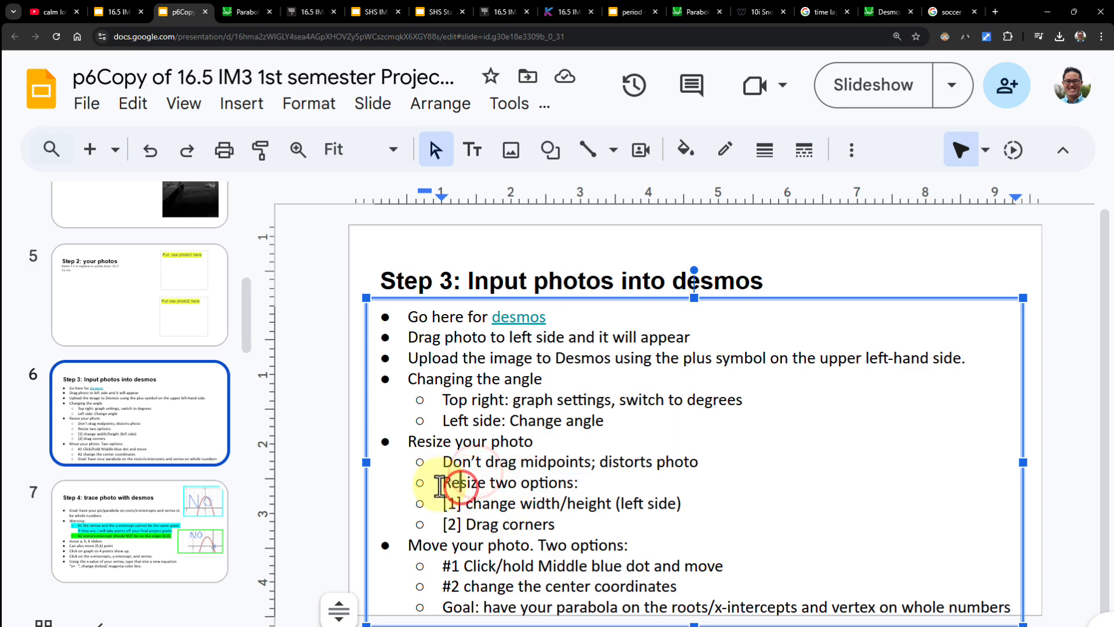
pyautogui.moveTo(442, 482); pyautogui.dragTo(567, 531)
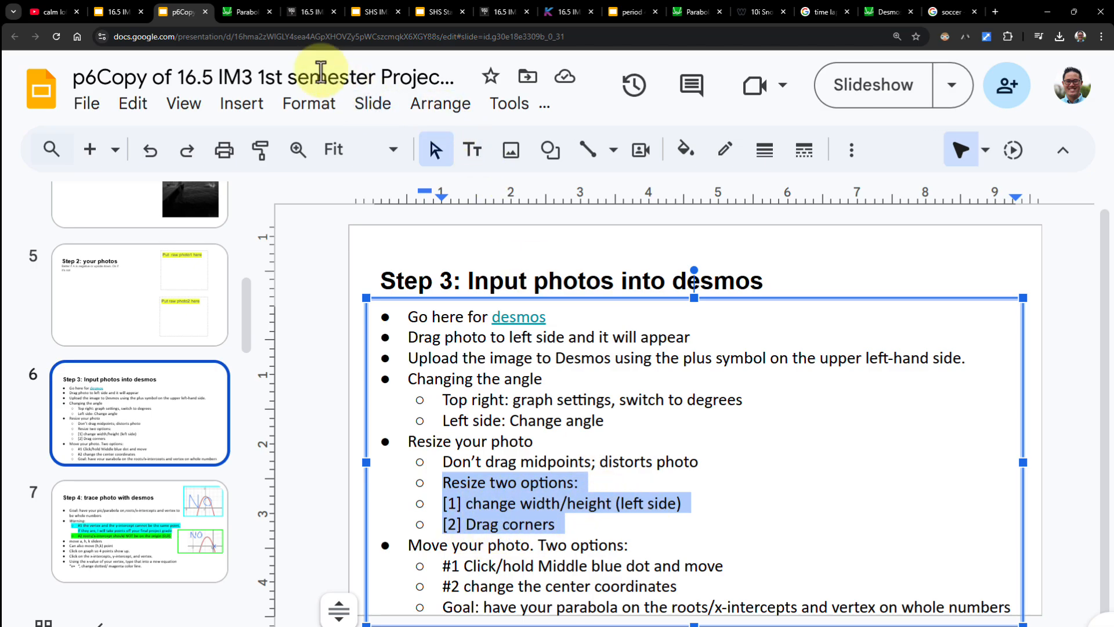
# - Switch to Desmos, scale the photo down from a corner to about 10.05 wide, and set its height to about 16.88
pyautogui.click(242, 12)
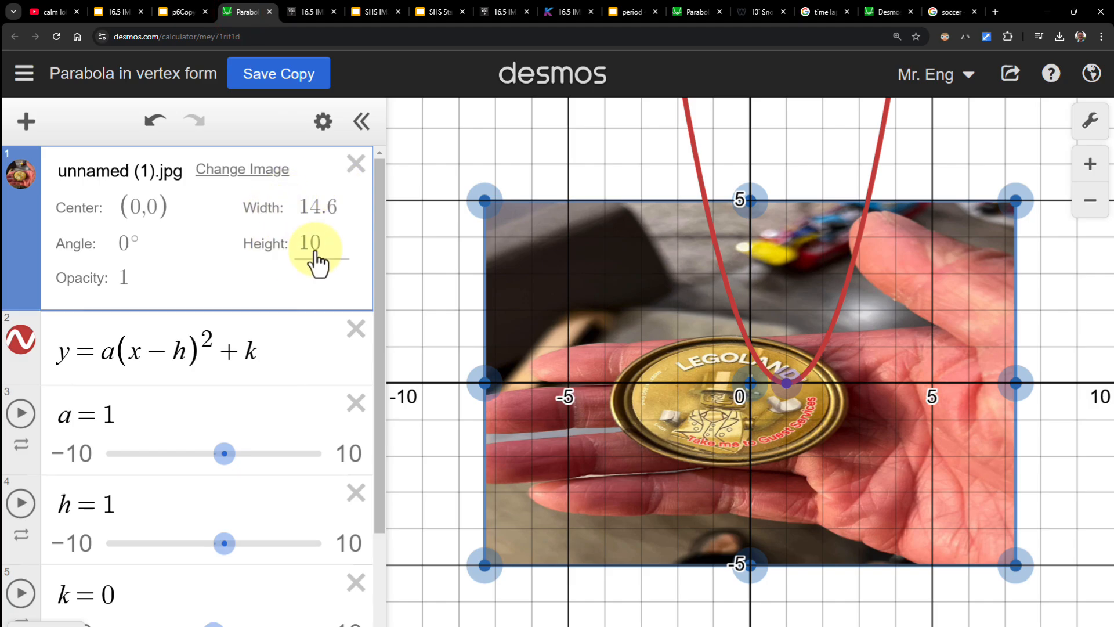
pyautogui.moveTo(490, 199); pyautogui.dragTo(567, 257)
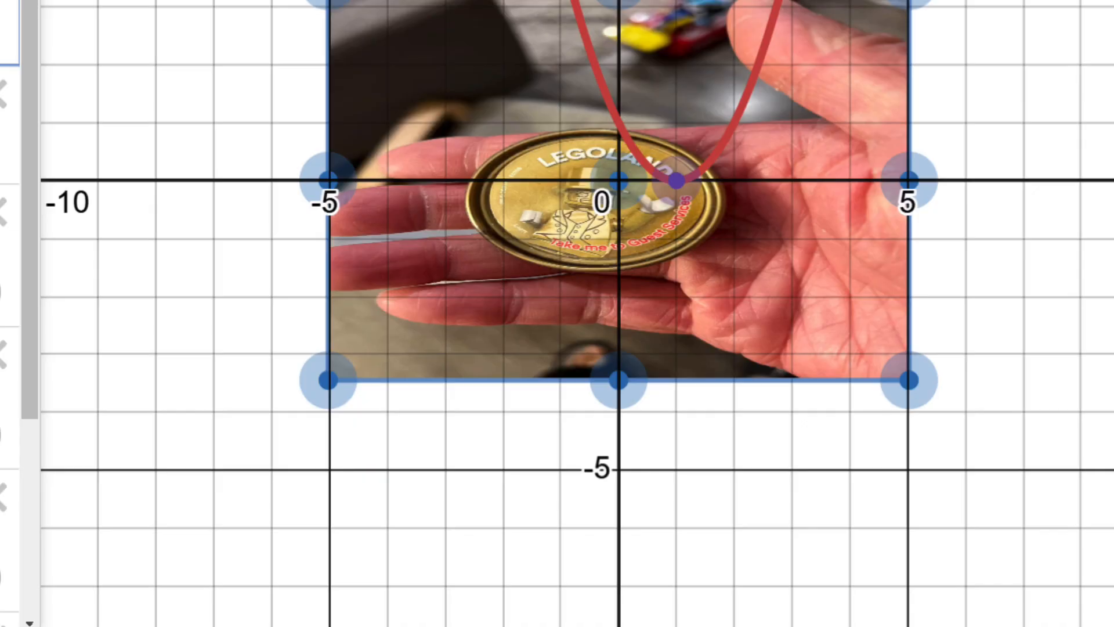
pyautogui.write('1')
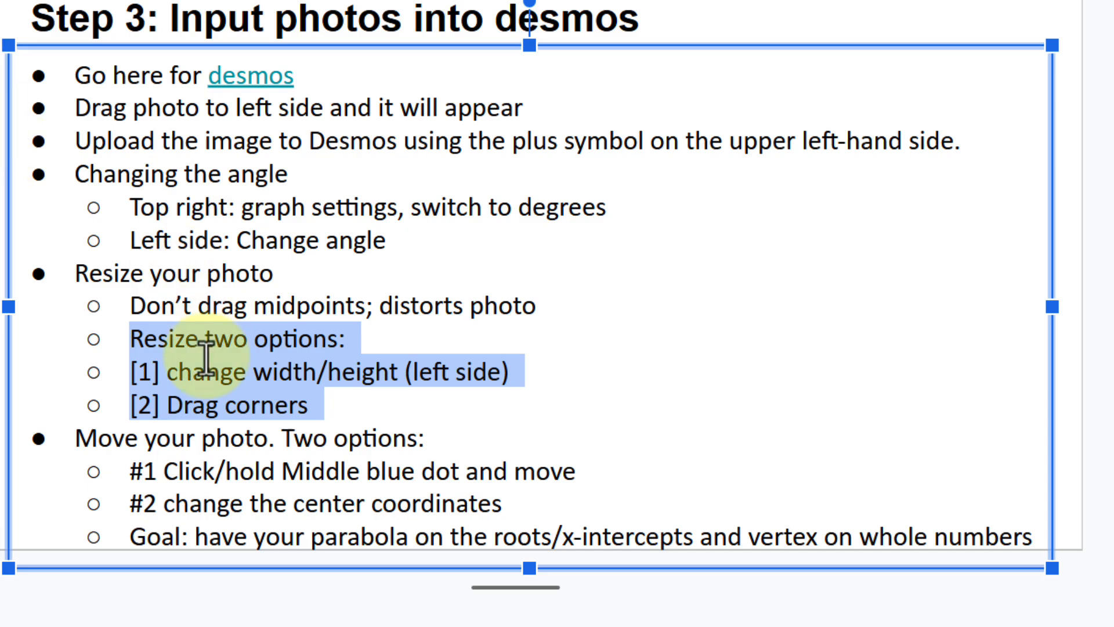
# - Highlight the two options for moving the photo on the Google Slides Step 3 slide, and return to the Desmos graph
pyautogui.click(195, 433)
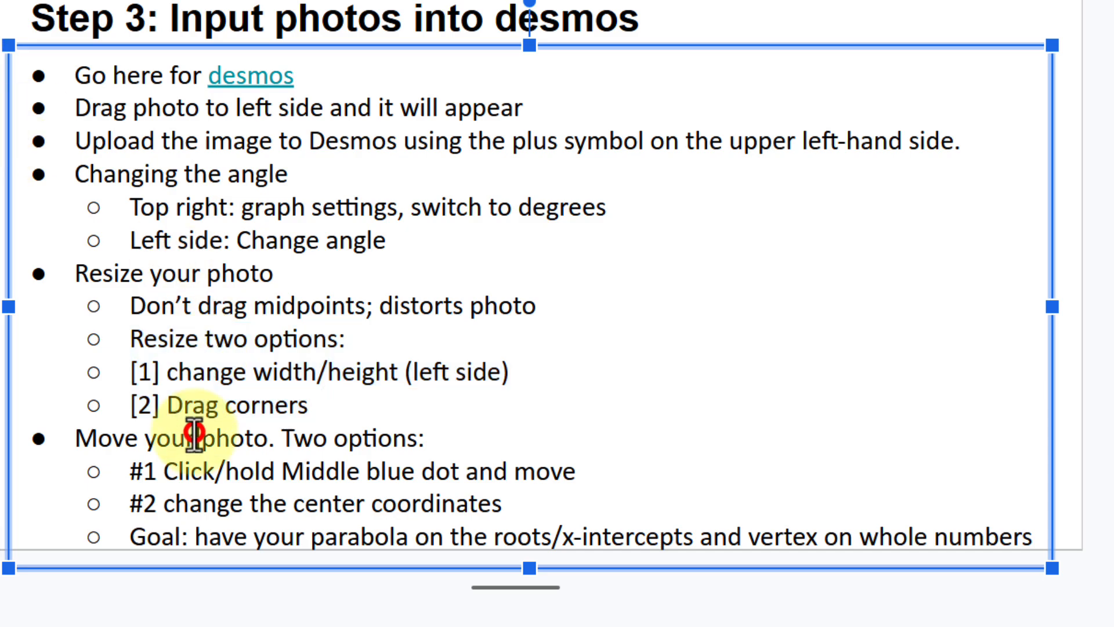
pyautogui.moveTo(75, 439); pyautogui.dragTo(699, 515)
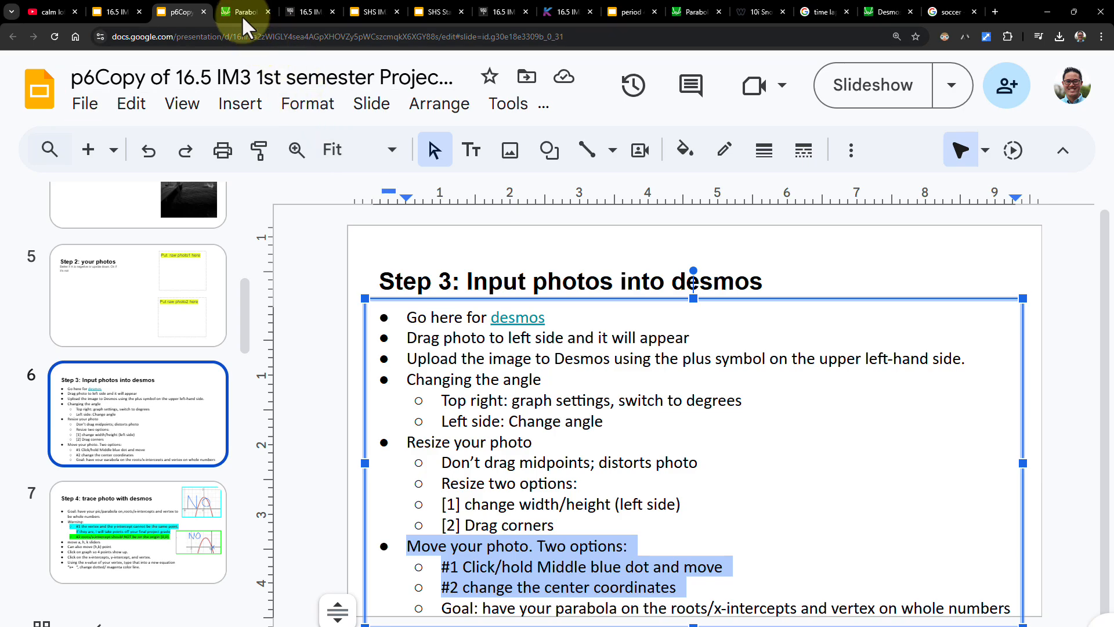
pyautogui.click(241, 14)
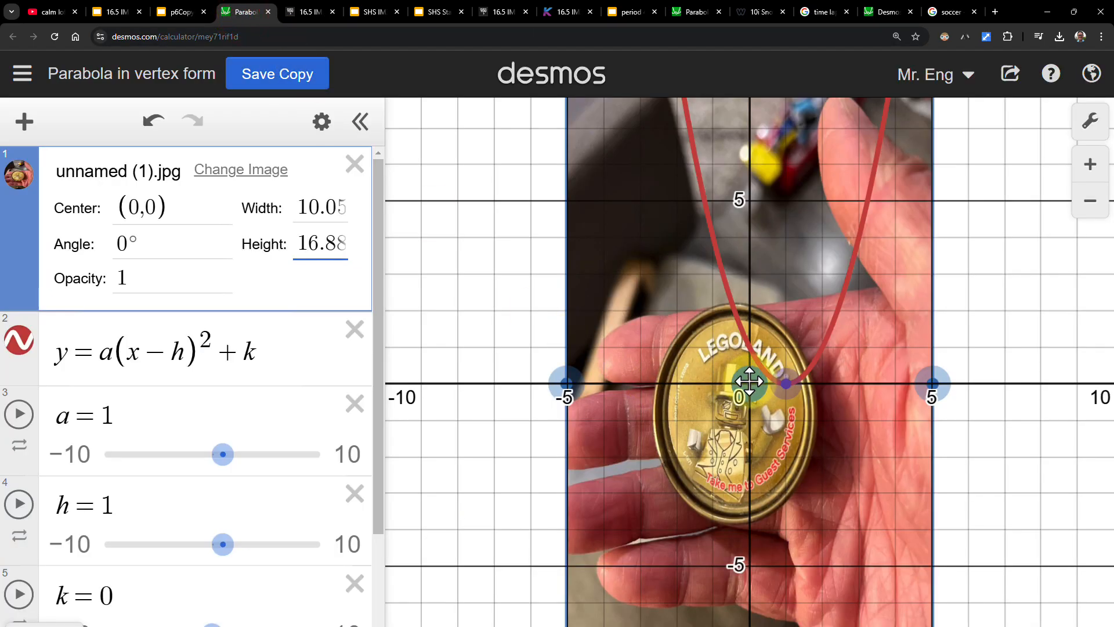
# - Move the photo by its center point up to about (-2.42, 2.73) and back down to about (-2.09, -1.64)
pyautogui.moveTo(747, 378); pyautogui.dragTo(663, 285)
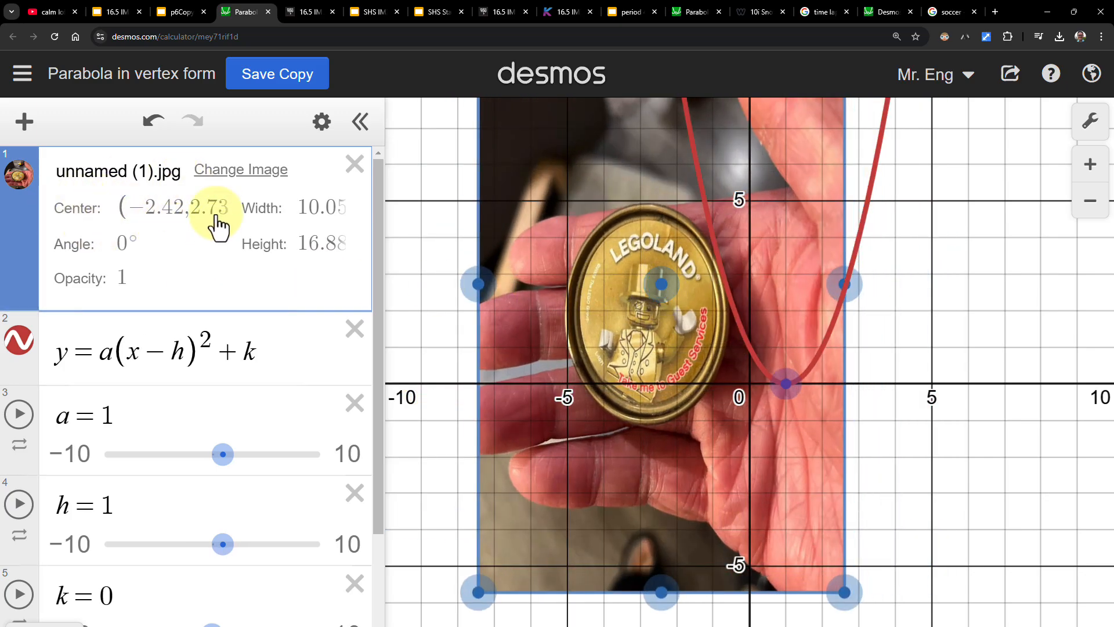
pyautogui.moveTo(659, 280); pyautogui.dragTo(647, 439)
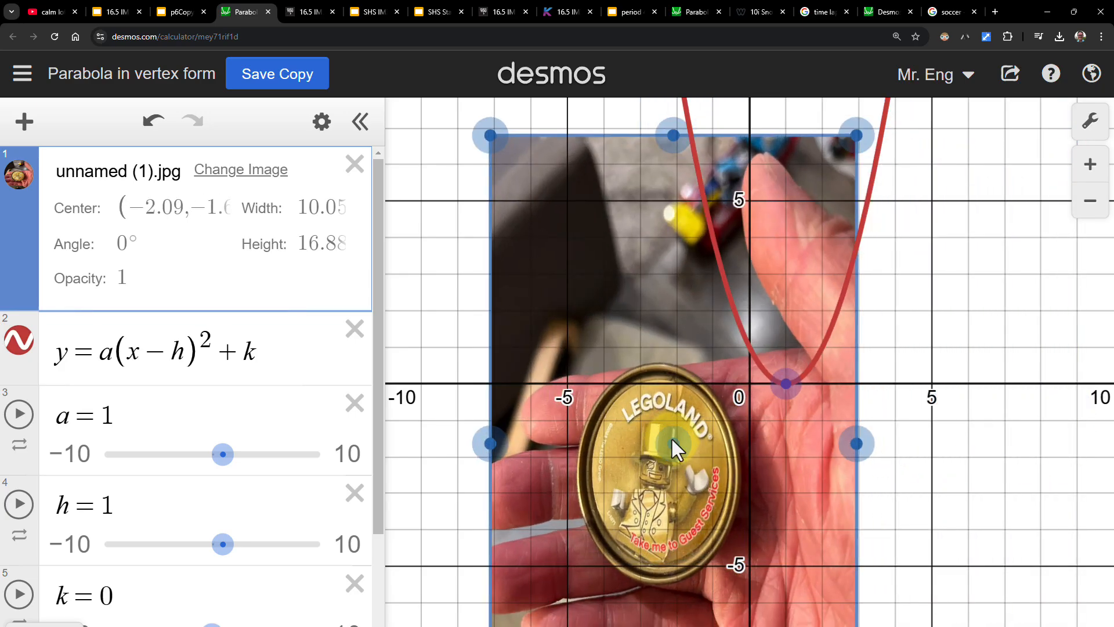
# - Make the x-coordinate of the photo's center positive, setting it to 2.09
pyautogui.click(158, 208)
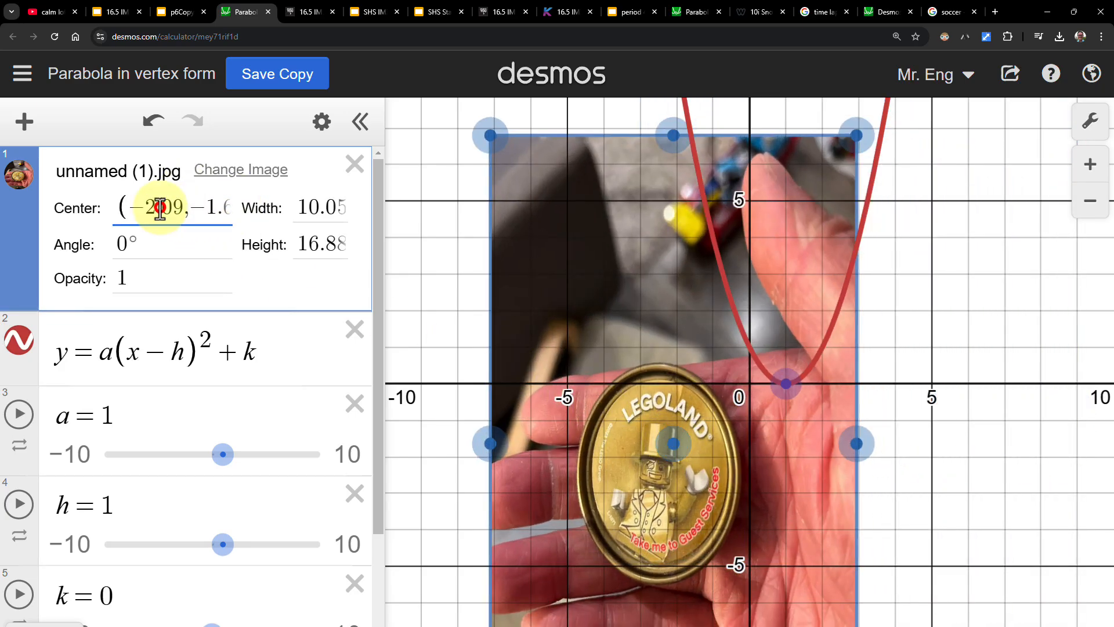
pyautogui.click(148, 209)
pyautogui.press('BackSpace')
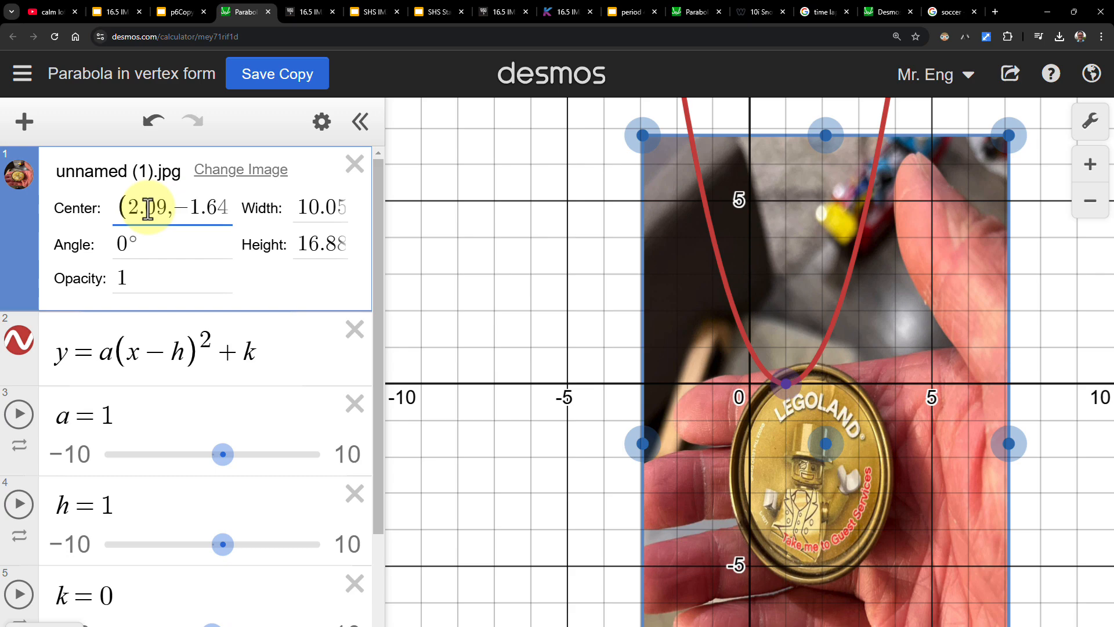
# - Try a center x-coordinate of 12.09 for the photo and restore it to 2.09
pyautogui.write('6')
pyautogui.press('BackSpace')
pyautogui.write('1')
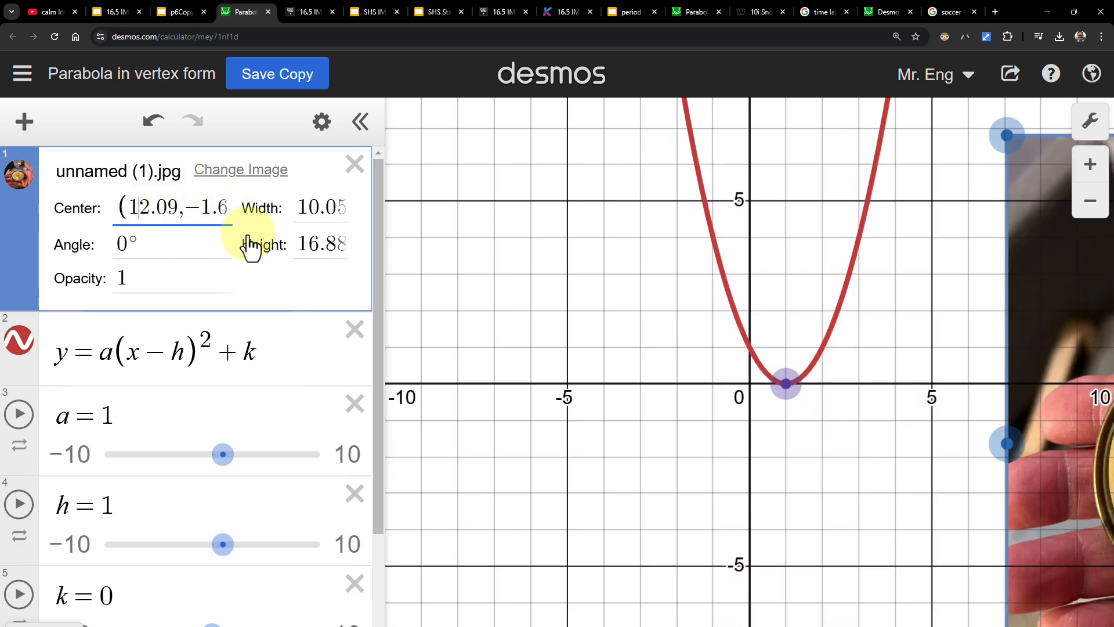
pyautogui.press('BackSpace')
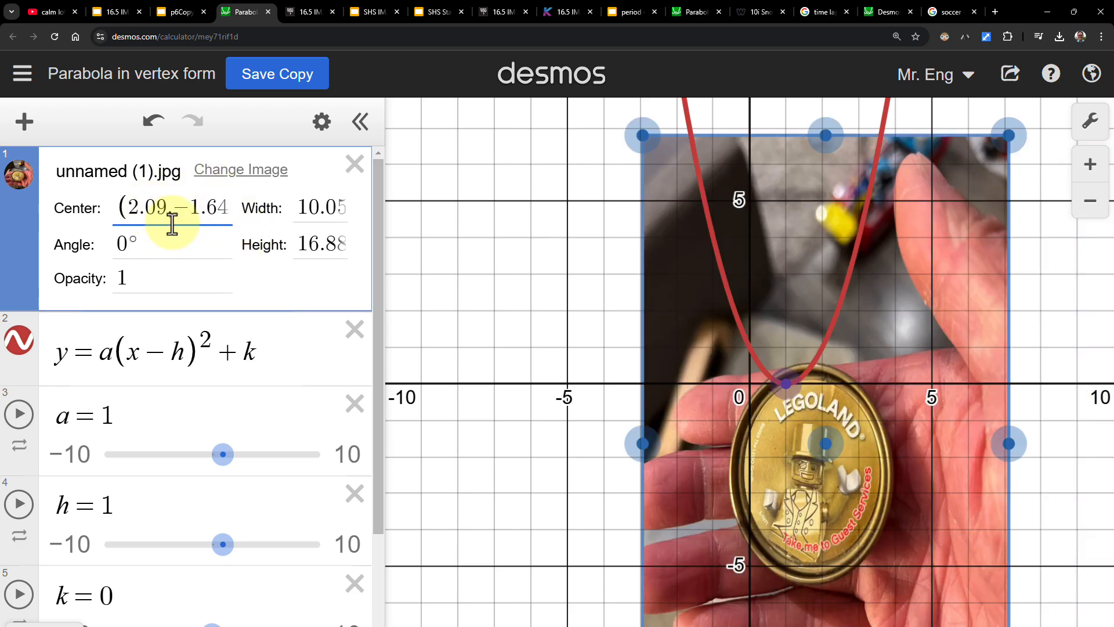